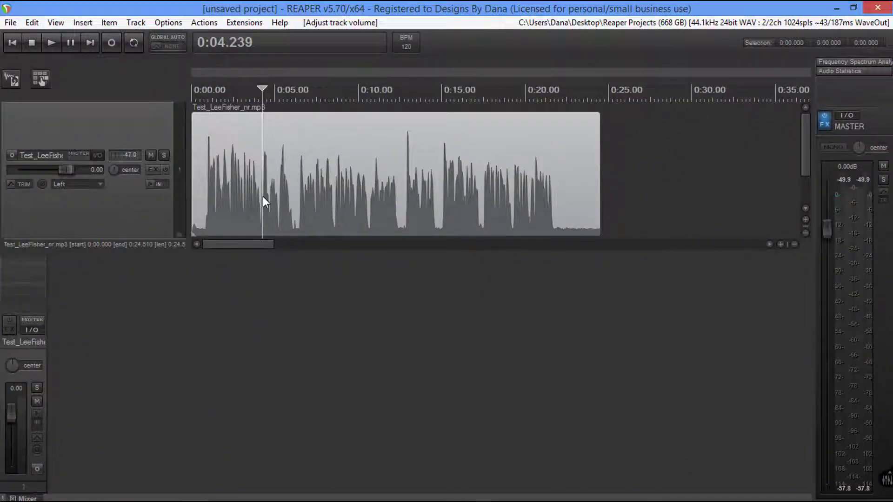
Step: Configure the default external editors in the preferences with audacity.exe as primary and MP3GainGUI.exe as secondary
{"action": "left_click", "coordinate": [156, 26]}
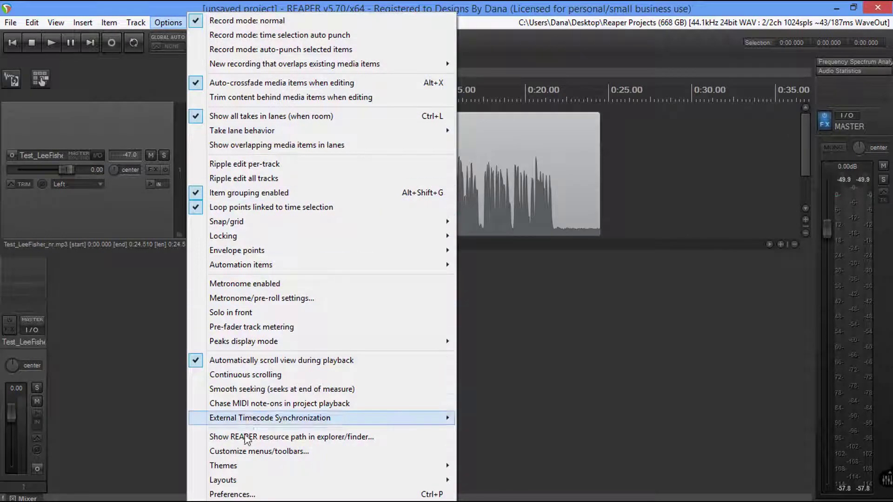
{"action": "left_click", "coordinate": [224, 495]}
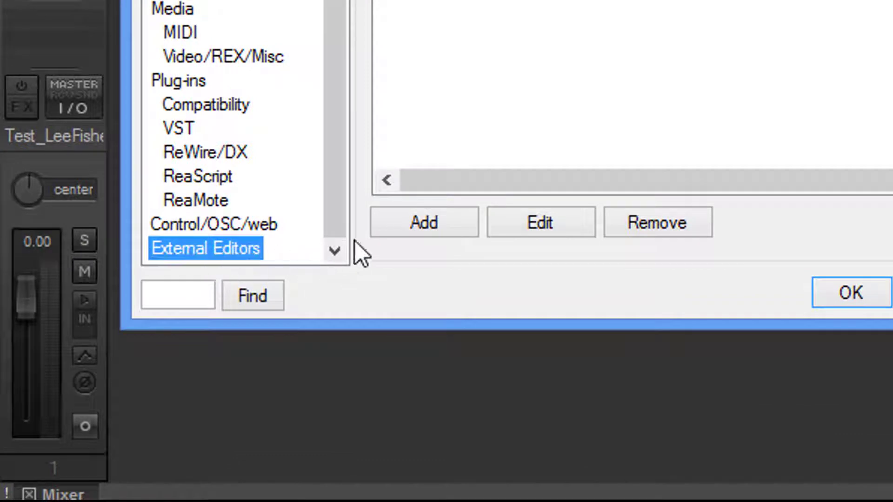
{"action": "left_click", "coordinate": [417, 232]}
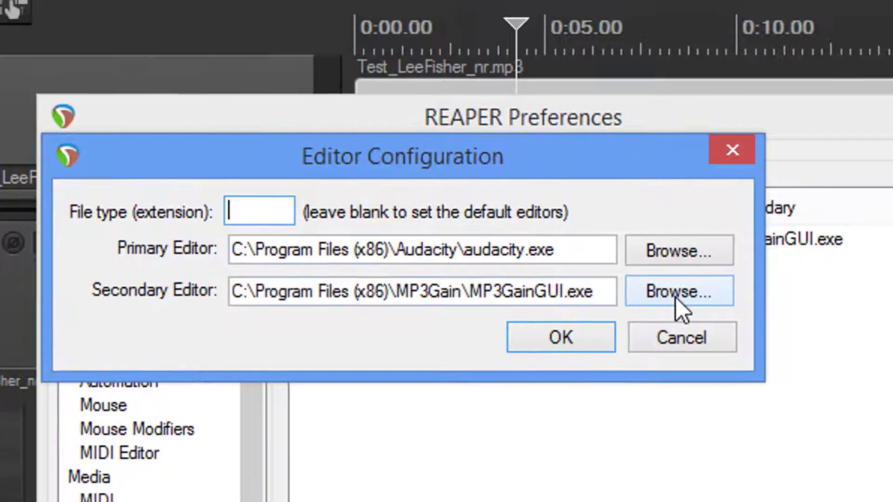
{"action": "left_click", "coordinate": [696, 211]}
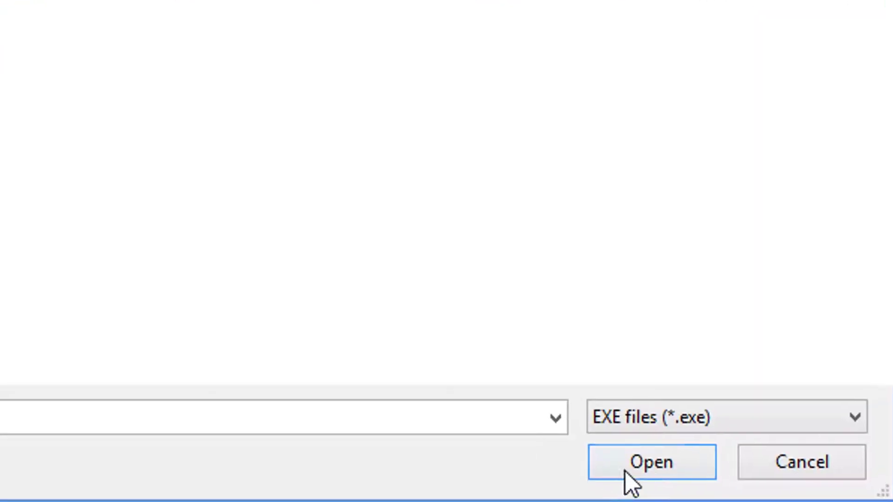
{"action": "left_click", "coordinate": [626, 472]}
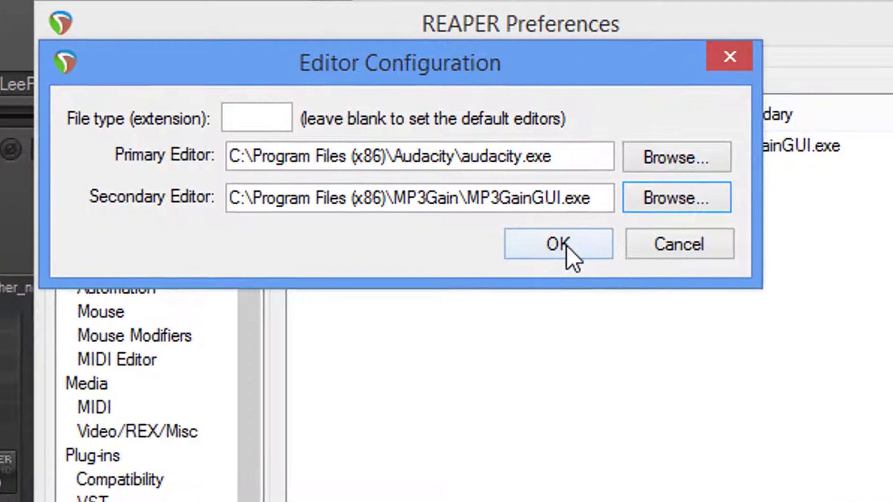
{"action": "left_click", "coordinate": [563, 252]}
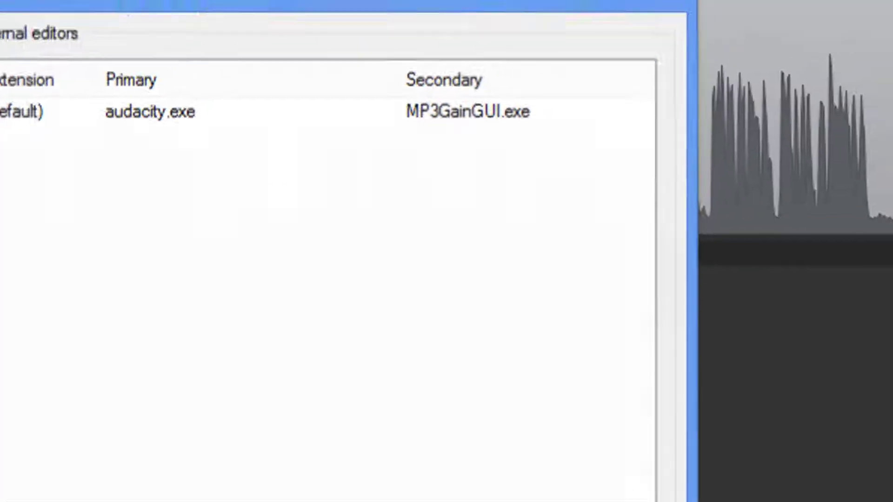
{"action": "left_click", "coordinate": [627, 470]}
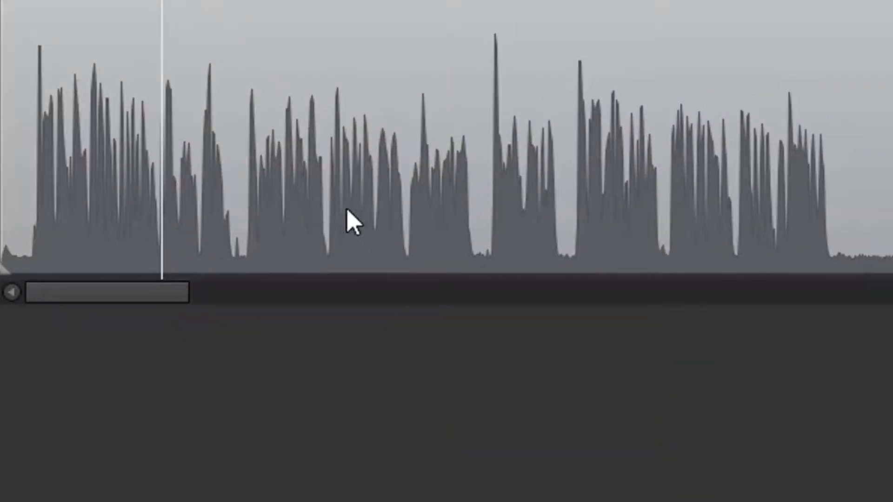
Step: Open the track's audio item in the external editor MP3GainGUI.exe
{"action": "left_click", "coordinate": [279, 167]}
{"action": "right_click", "coordinate": [282, 160]}
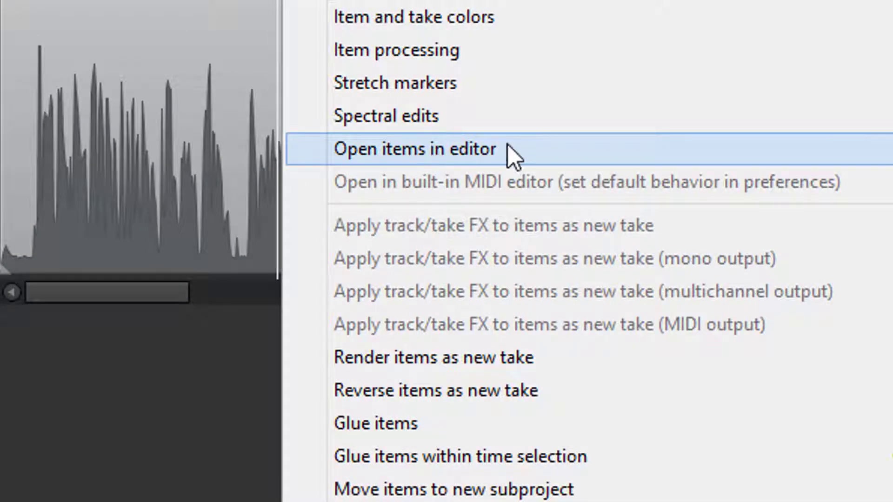
{"action": "mouse_move", "coordinate": [754, 148]}
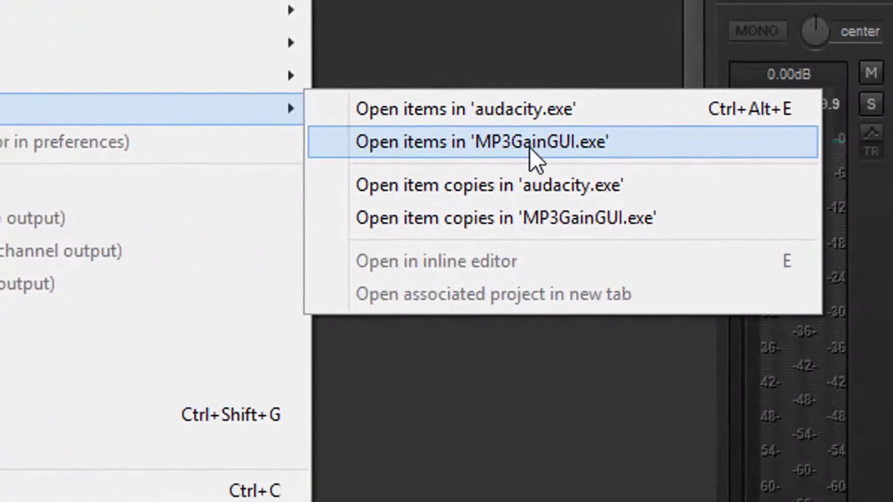
{"action": "left_click", "coordinate": [837, 163]}
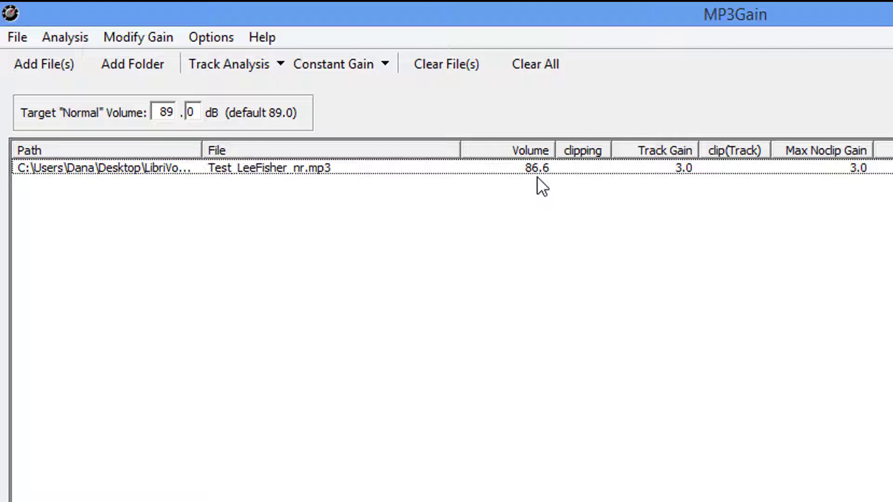
Step: Apply track gain to the listed MP3 at the 89.0 dB target volume, and undo the gain changes
{"action": "left_click", "coordinate": [400, 168]}
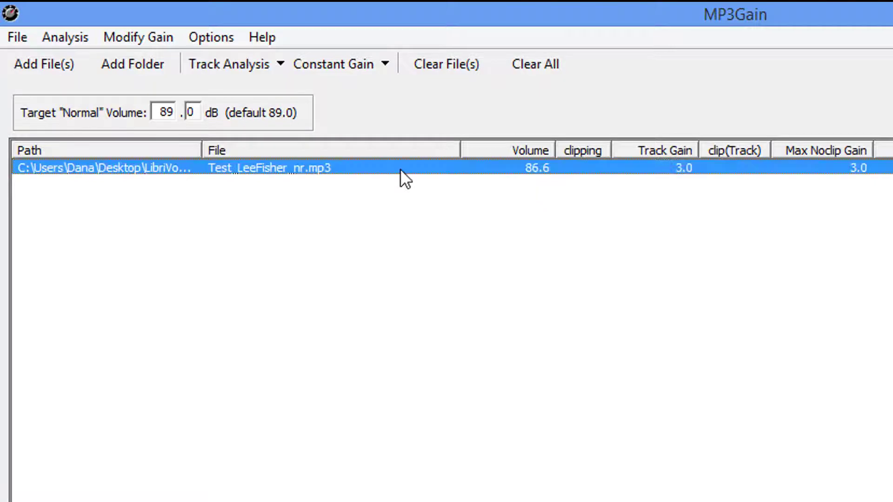
{"action": "left_click", "coordinate": [147, 36]}
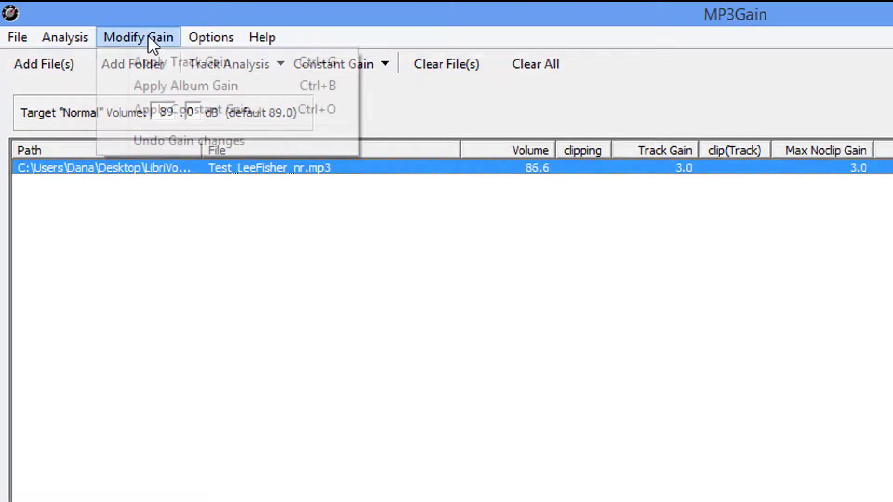
{"action": "left_click", "coordinate": [170, 61]}
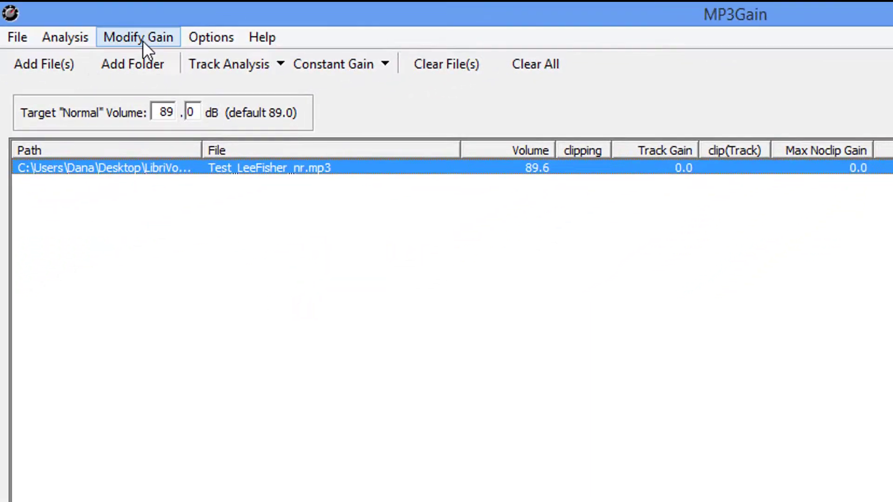
{"action": "left_click", "coordinate": [142, 40]}
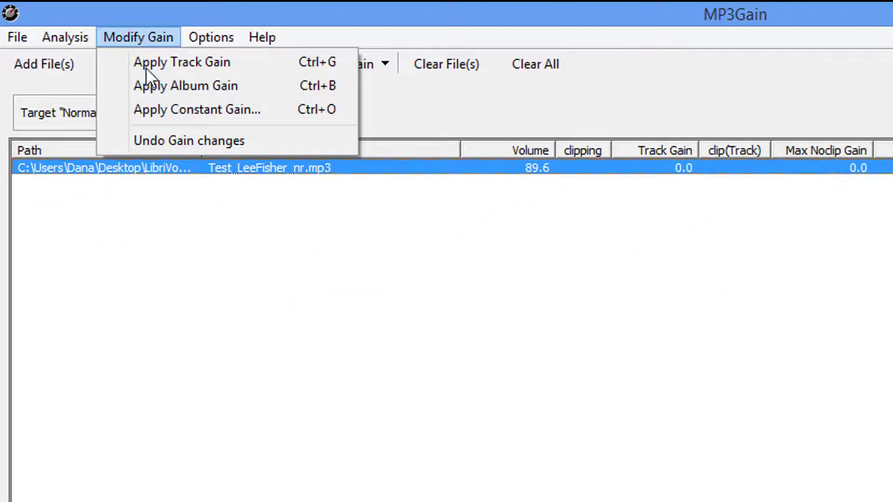
{"action": "left_click", "coordinate": [176, 140]}
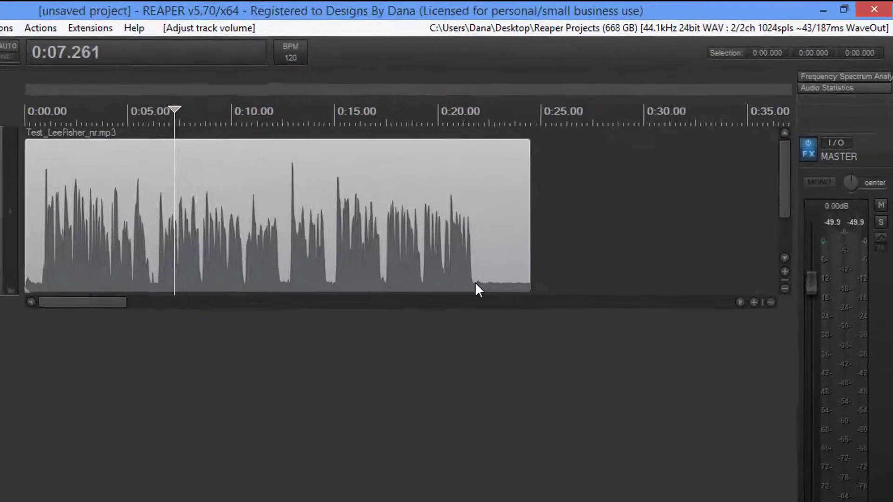
Step: Play the quiet tail from about 0:21.8 with the master peak meter reset to measure its noise level
{"action": "left_click", "coordinate": [560, 230]}
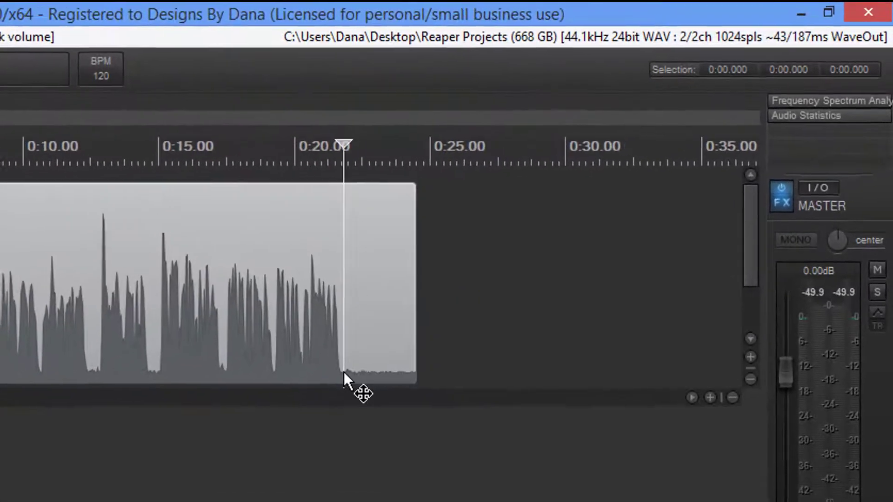
{"action": "left_click", "coordinate": [810, 293]}
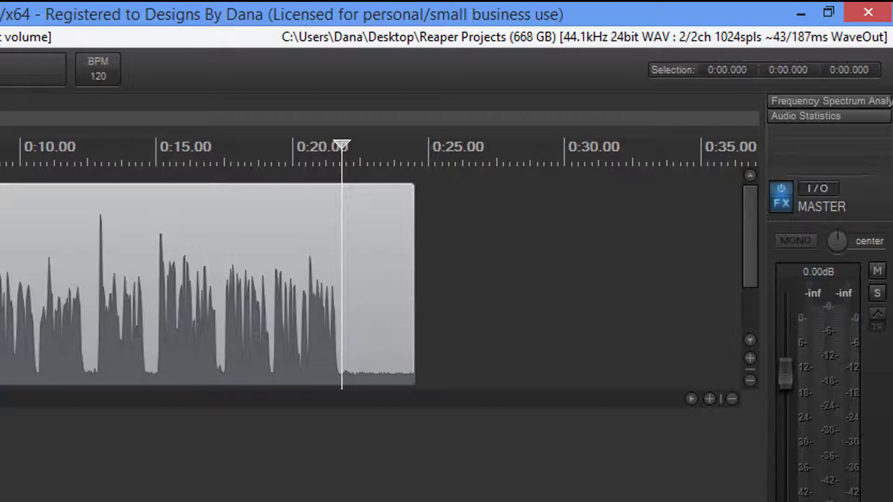
{"action": "key", "text": "space"}
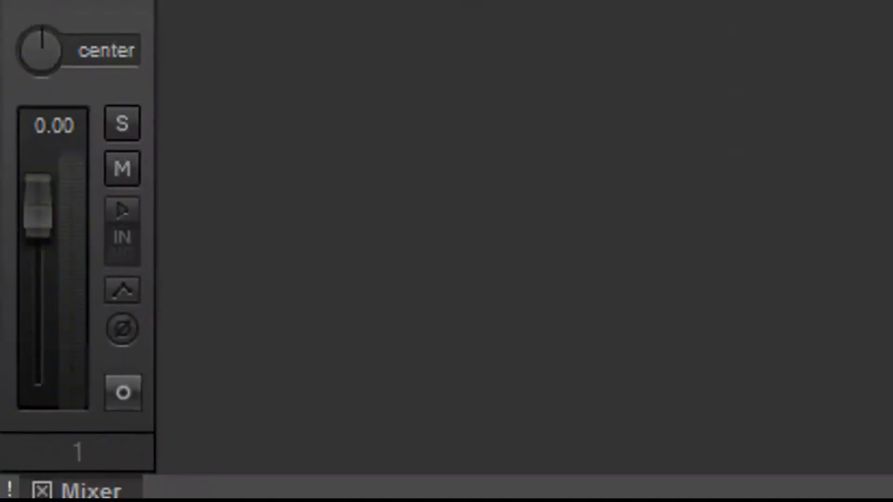
Step: Set the audio track's volume to +2.9 dB in its routing settings
{"action": "right_click", "coordinate": [40, 205]}
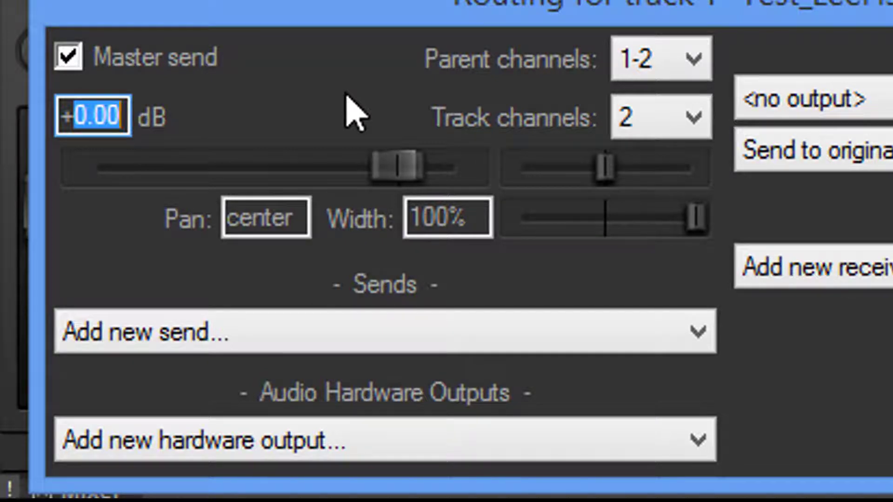
{"action": "type", "text": "2.9"}
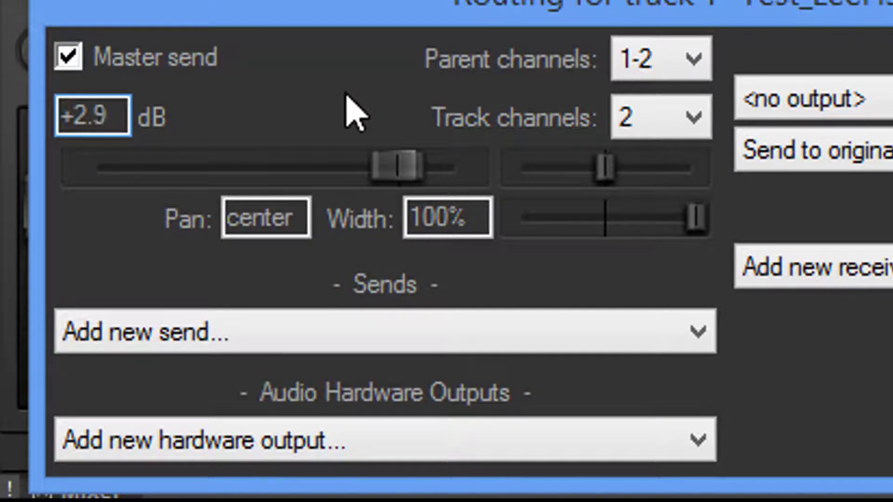
{"action": "key", "text": "Return"}
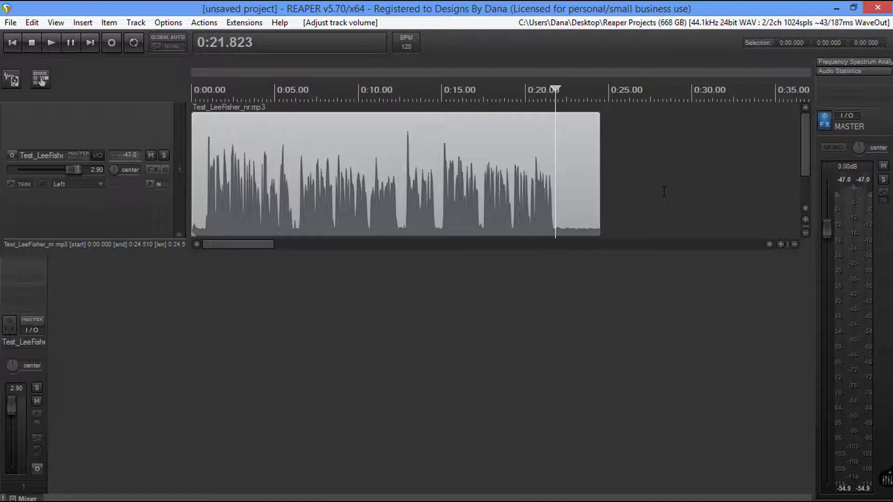
Step: Start a render of the entire project's master mix with the file name 1
{"action": "left_click", "coordinate": [10, 25]}
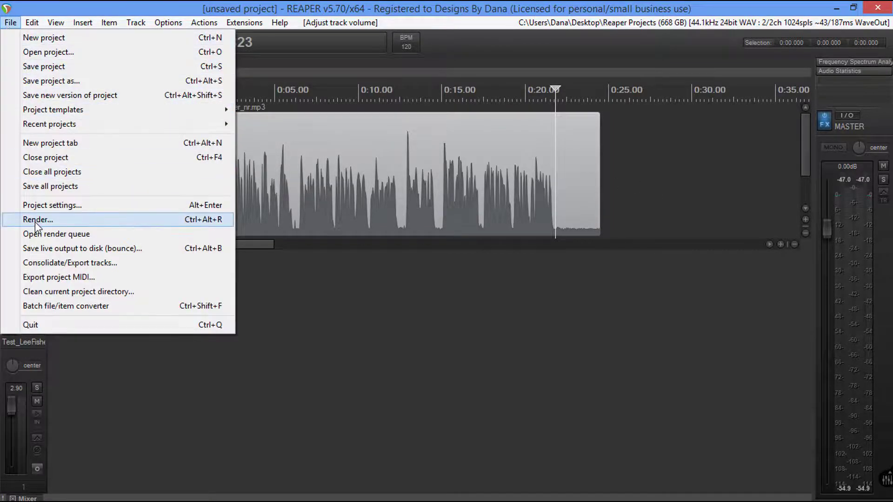
{"action": "left_click", "coordinate": [35, 222]}
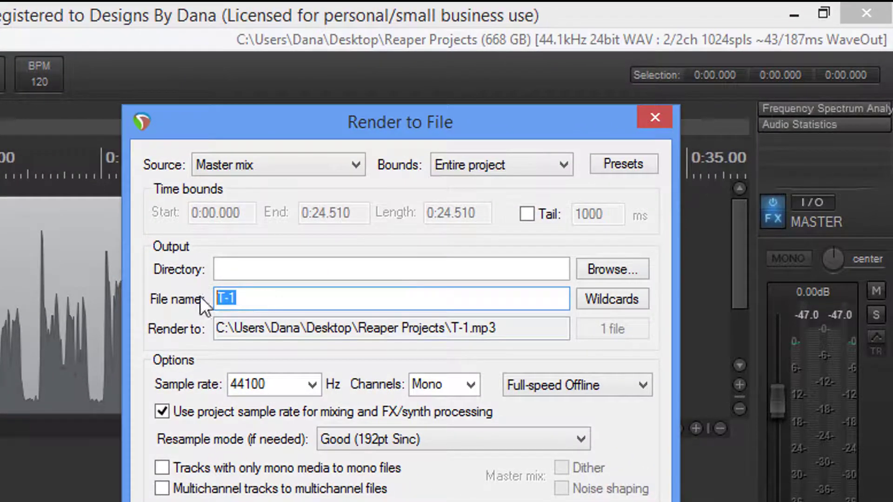
{"action": "type", "text": "1"}
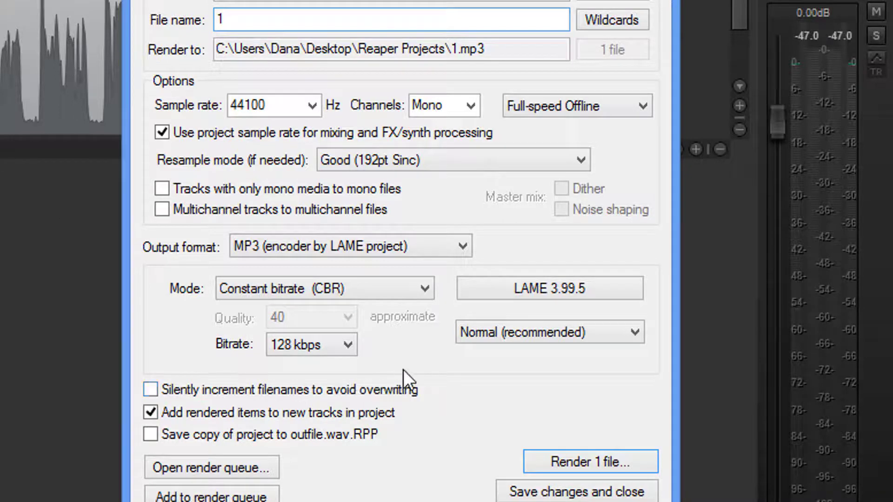
Step: Set the MP3 constant bitrate to 128 kbps, and render the file
{"action": "left_click", "coordinate": [347, 345]}
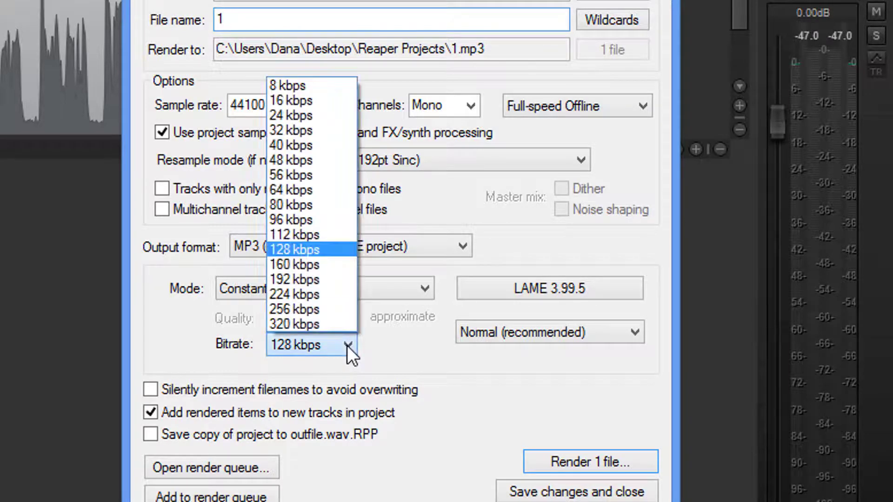
{"action": "left_click", "coordinate": [318, 221]}
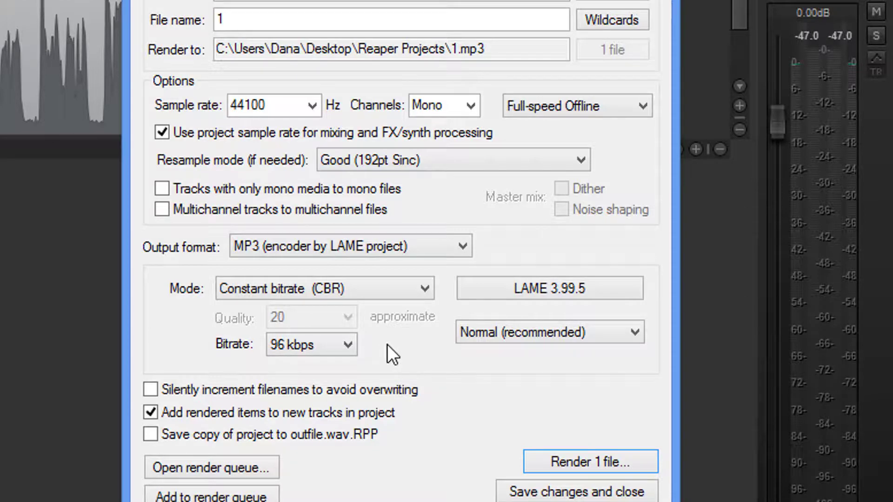
{"action": "left_click", "coordinate": [349, 345]}
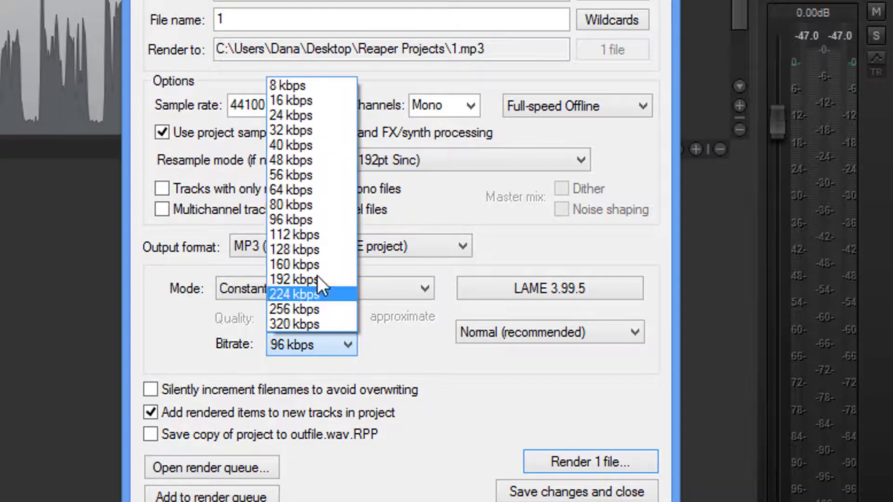
{"action": "left_click", "coordinate": [313, 252]}
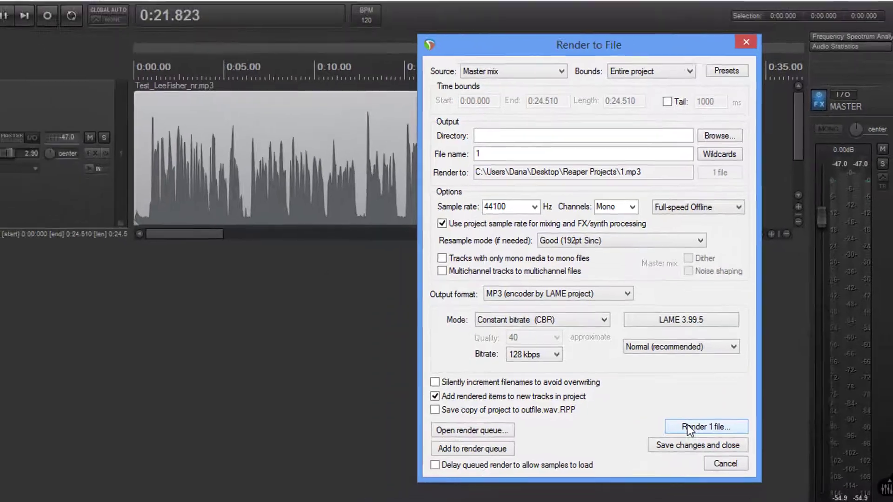
{"action": "left_click", "coordinate": [559, 461]}
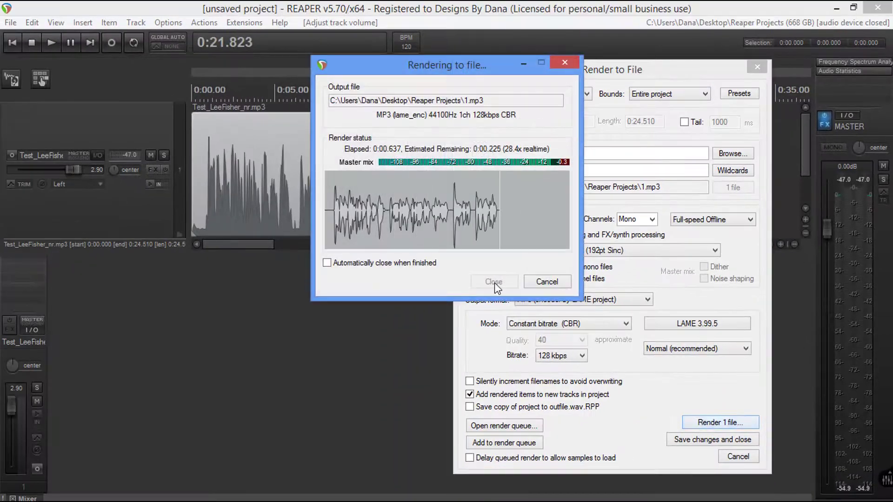
{"action": "left_click", "coordinate": [494, 282]}
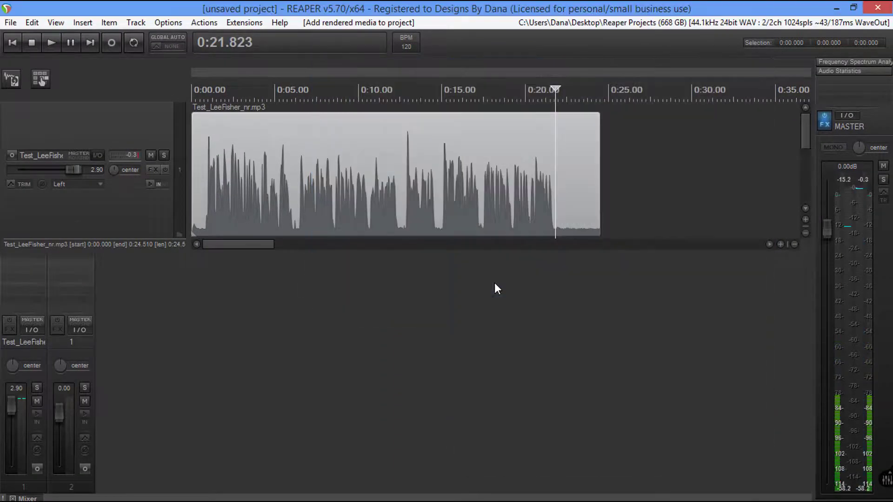
Step: Open the rendered 1.mp3 item from the second track in the external editor MP3GainGUI.exe
{"action": "left_click", "coordinate": [73, 353]}
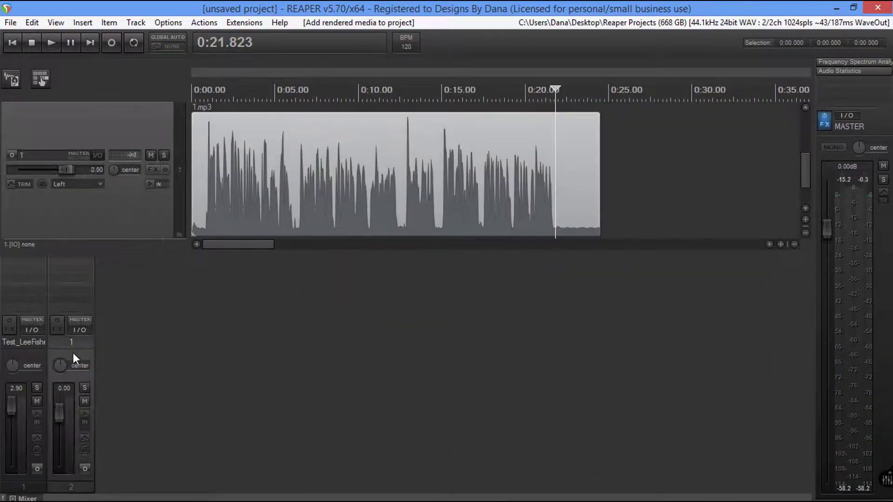
{"action": "left_click", "coordinate": [391, 160]}
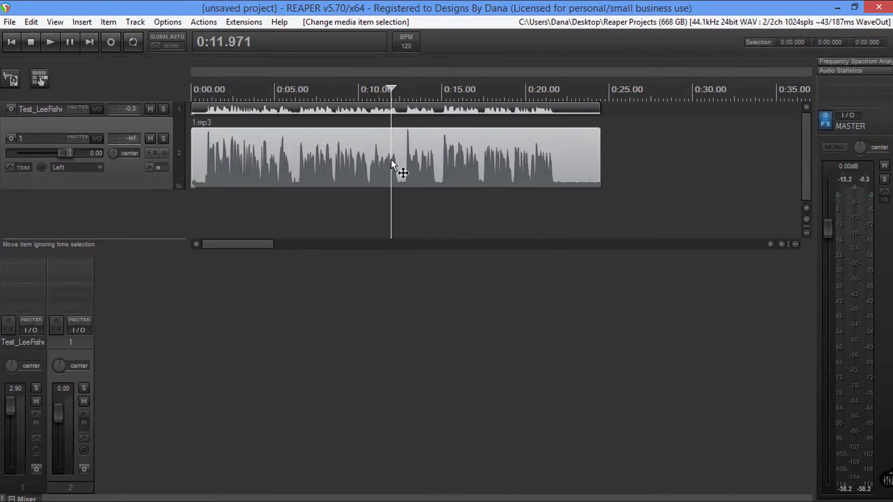
{"action": "right_click", "coordinate": [393, 162]}
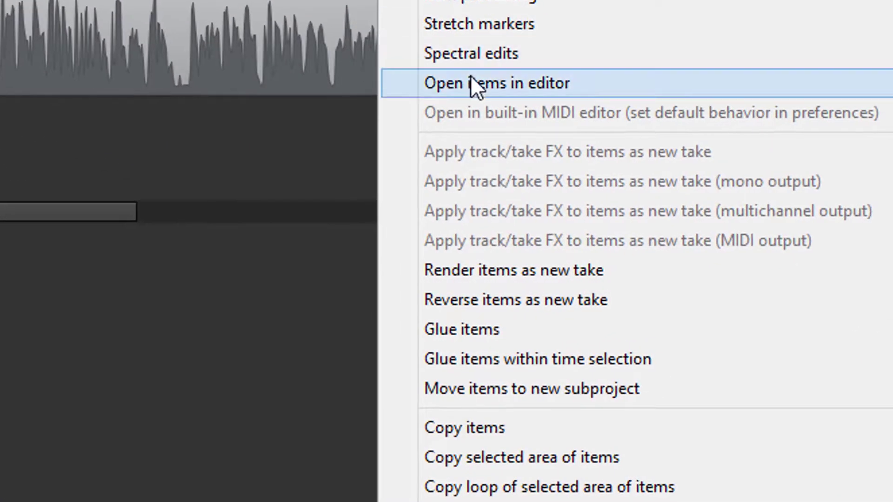
{"action": "mouse_move", "coordinate": [591, 84]}
{"action": "left_click", "coordinate": [167, 121]}
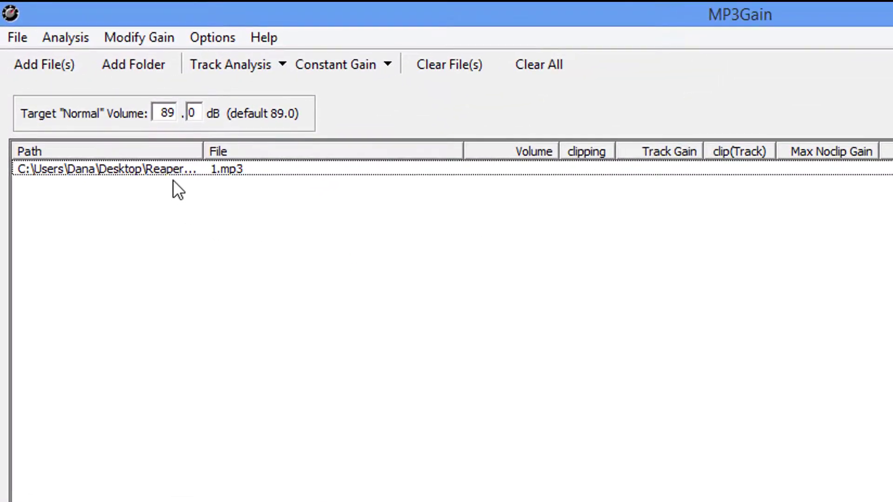
Step: Run a track analysis on 1.mp3 in MP3Gain
{"action": "left_click", "coordinate": [181, 169]}
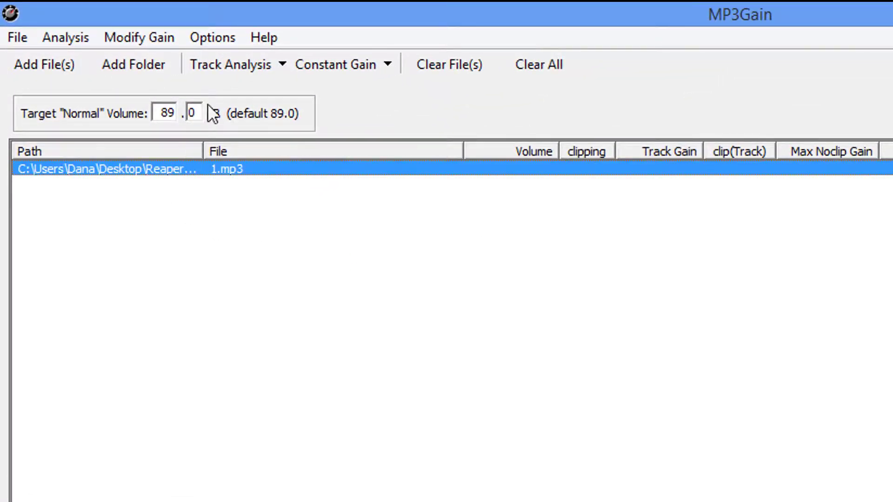
{"action": "left_click", "coordinate": [214, 68]}
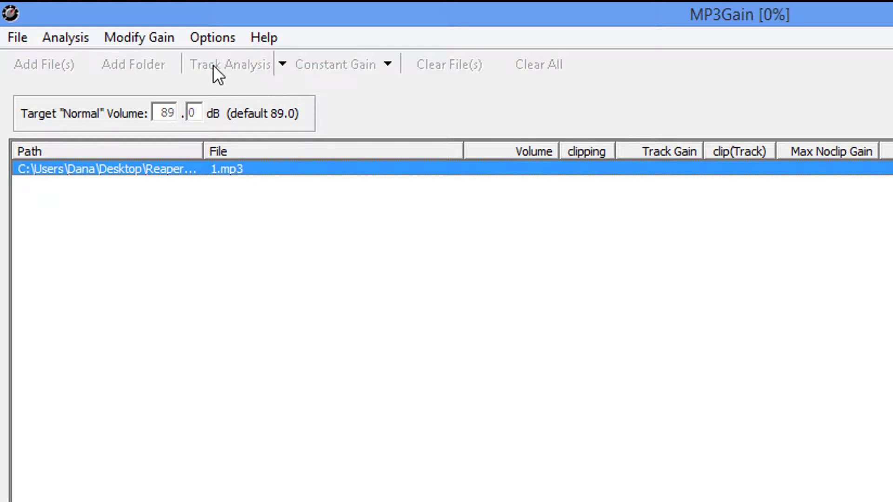